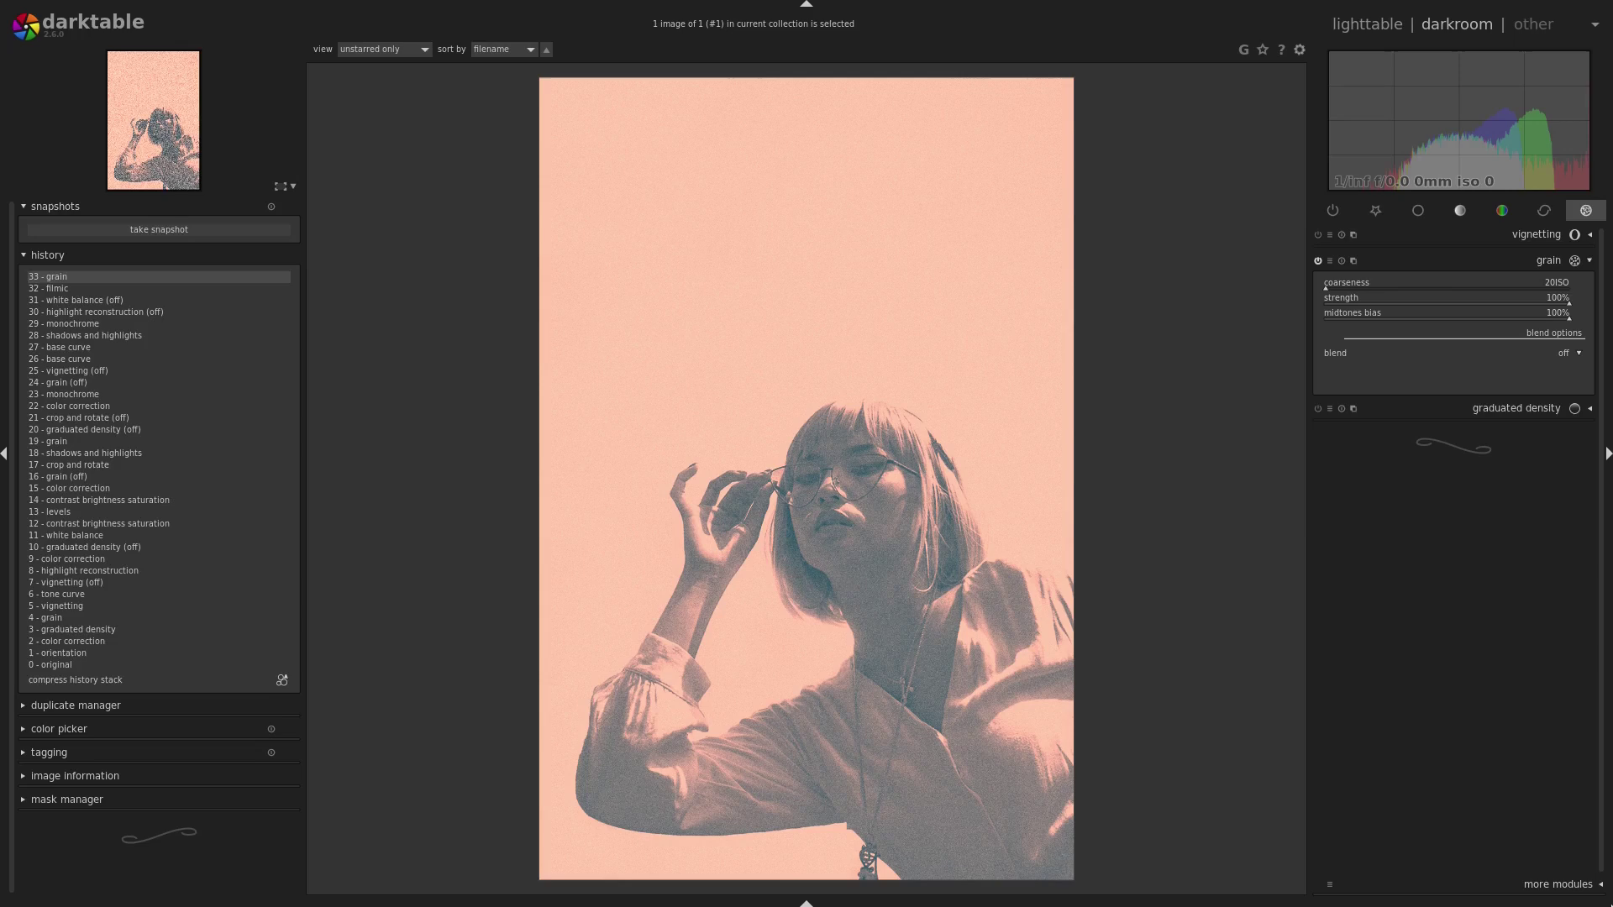
Step: Compare against the unedited original, then export from lighttable as a quality-95 JPEG to disk
{"action": "left_click", "coordinate": [44, 665]}
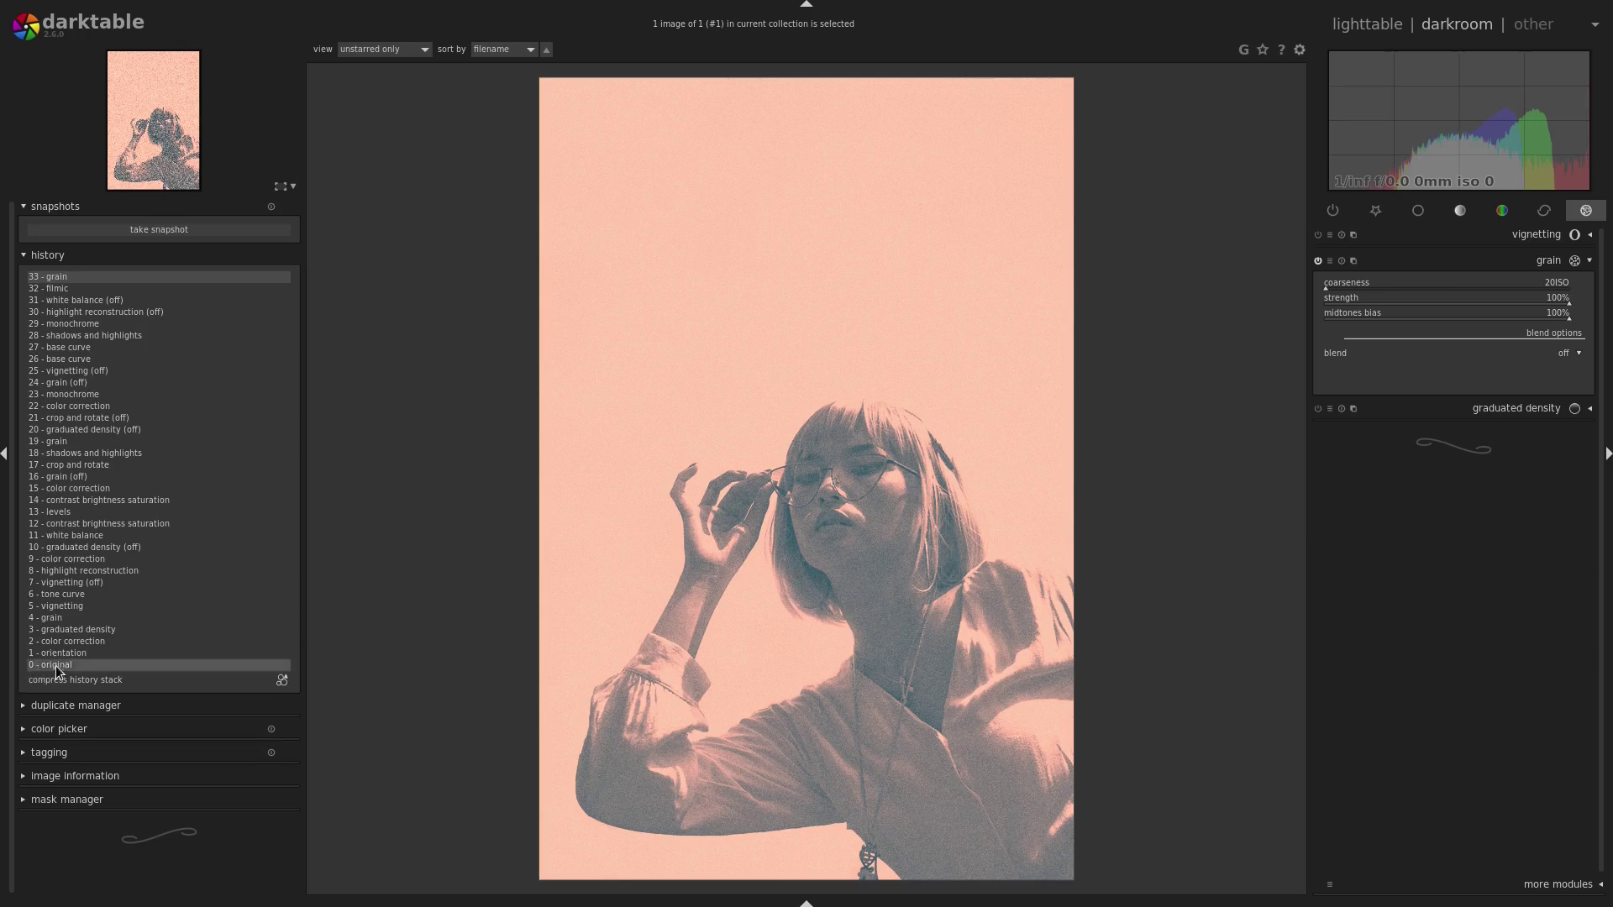
{"action": "left_click", "coordinate": [87, 275]}
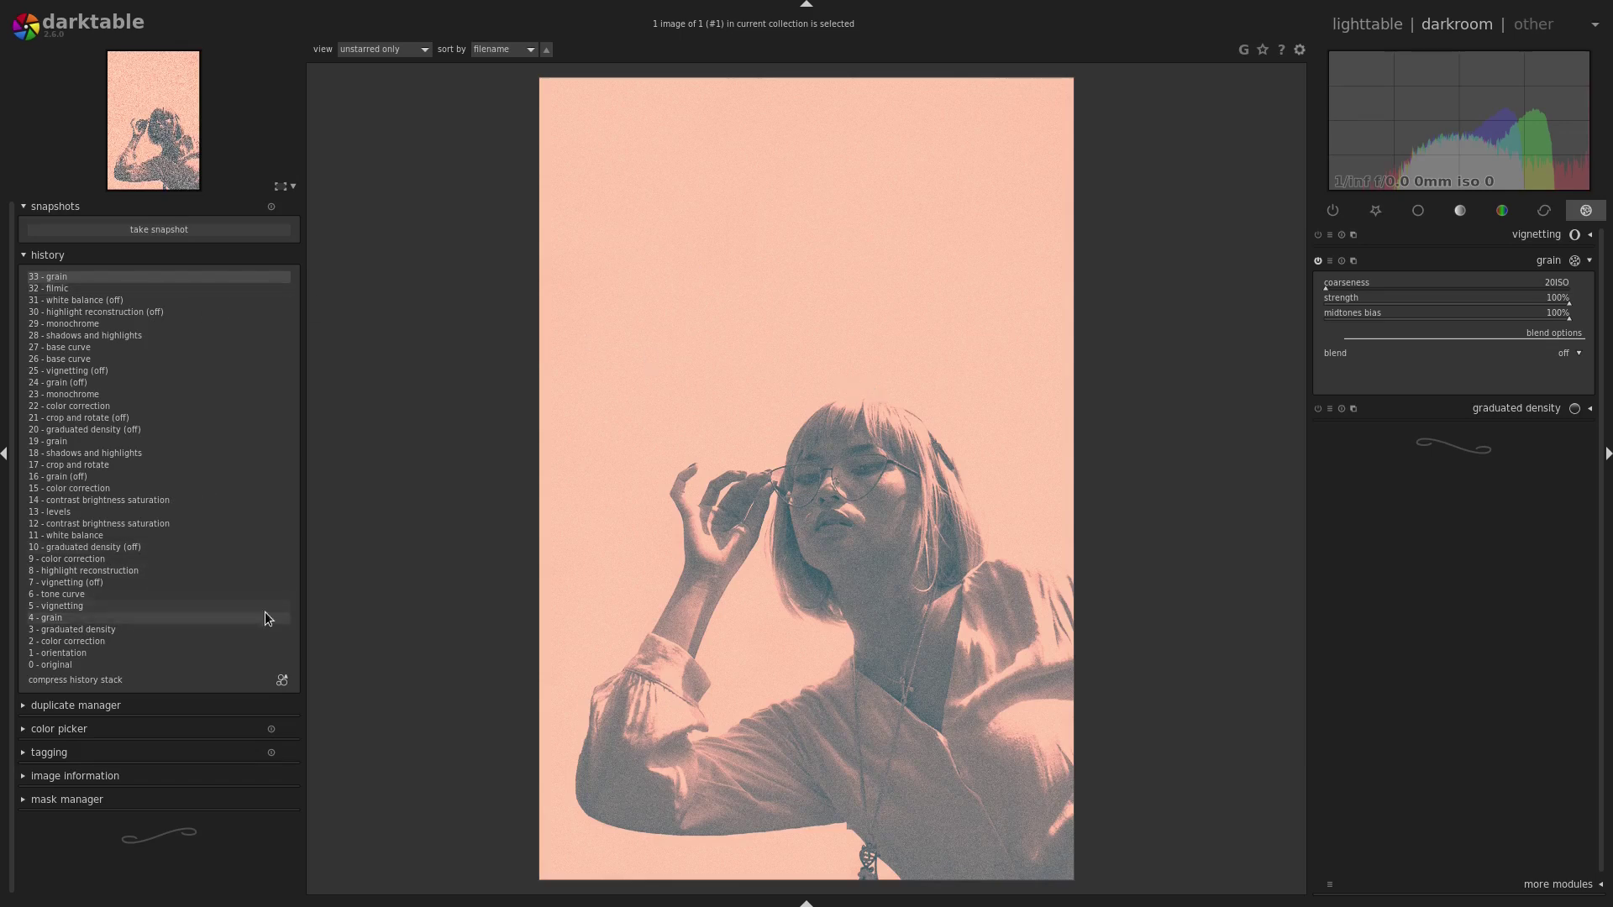
{"action": "left_click", "coordinate": [1363, 32]}
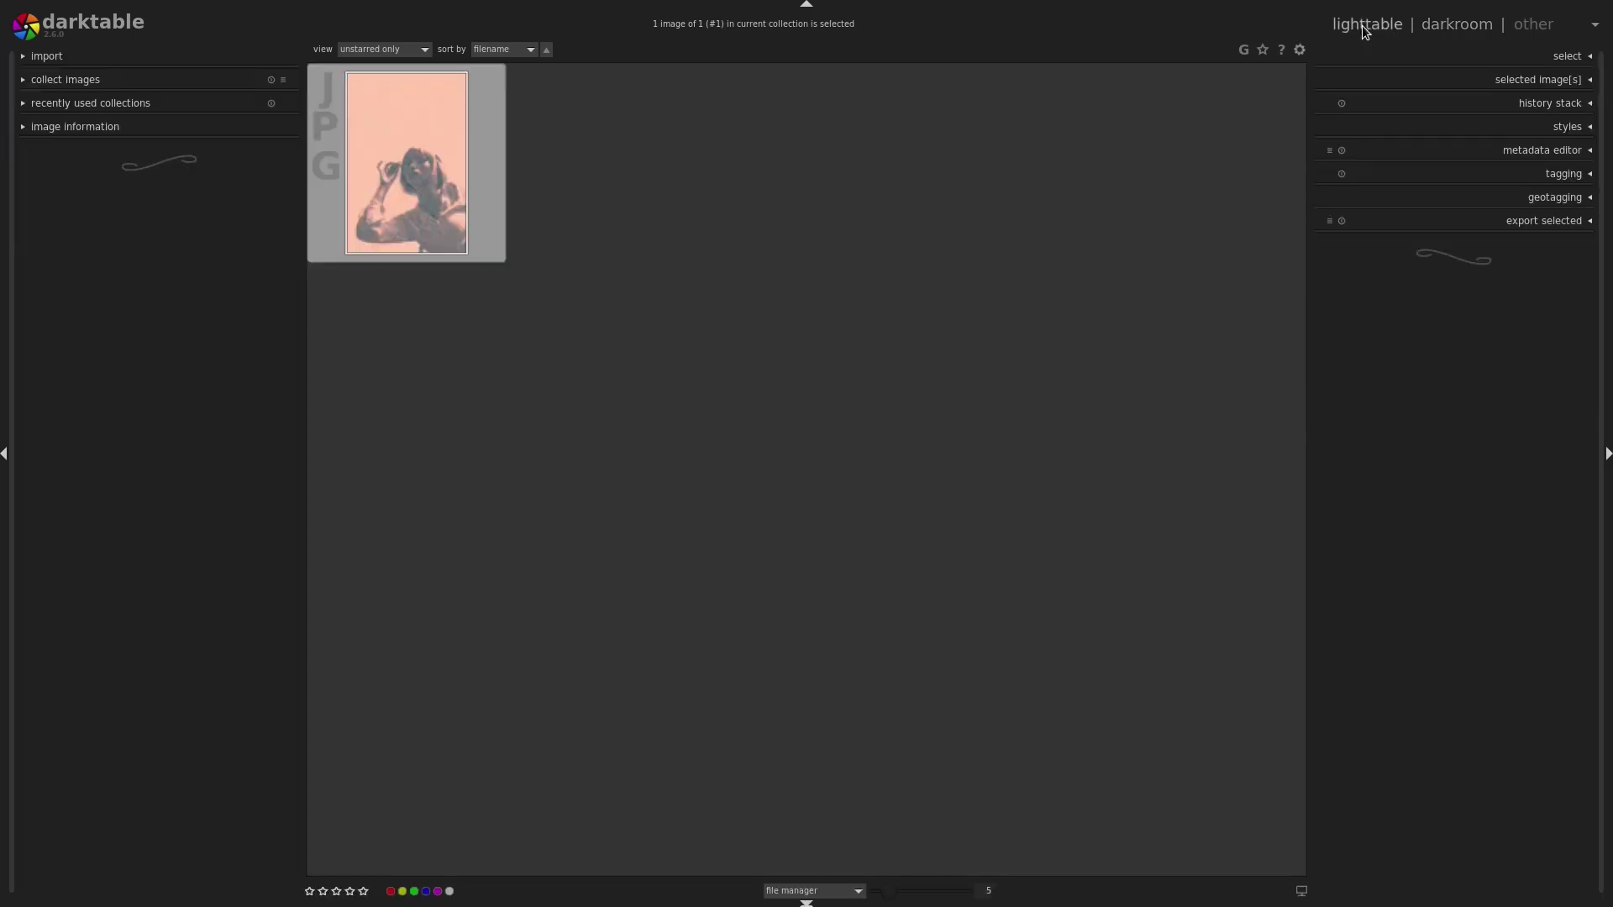
{"action": "left_click", "coordinate": [1568, 223]}
{"action": "mouse_move", "coordinate": [406, 162]}
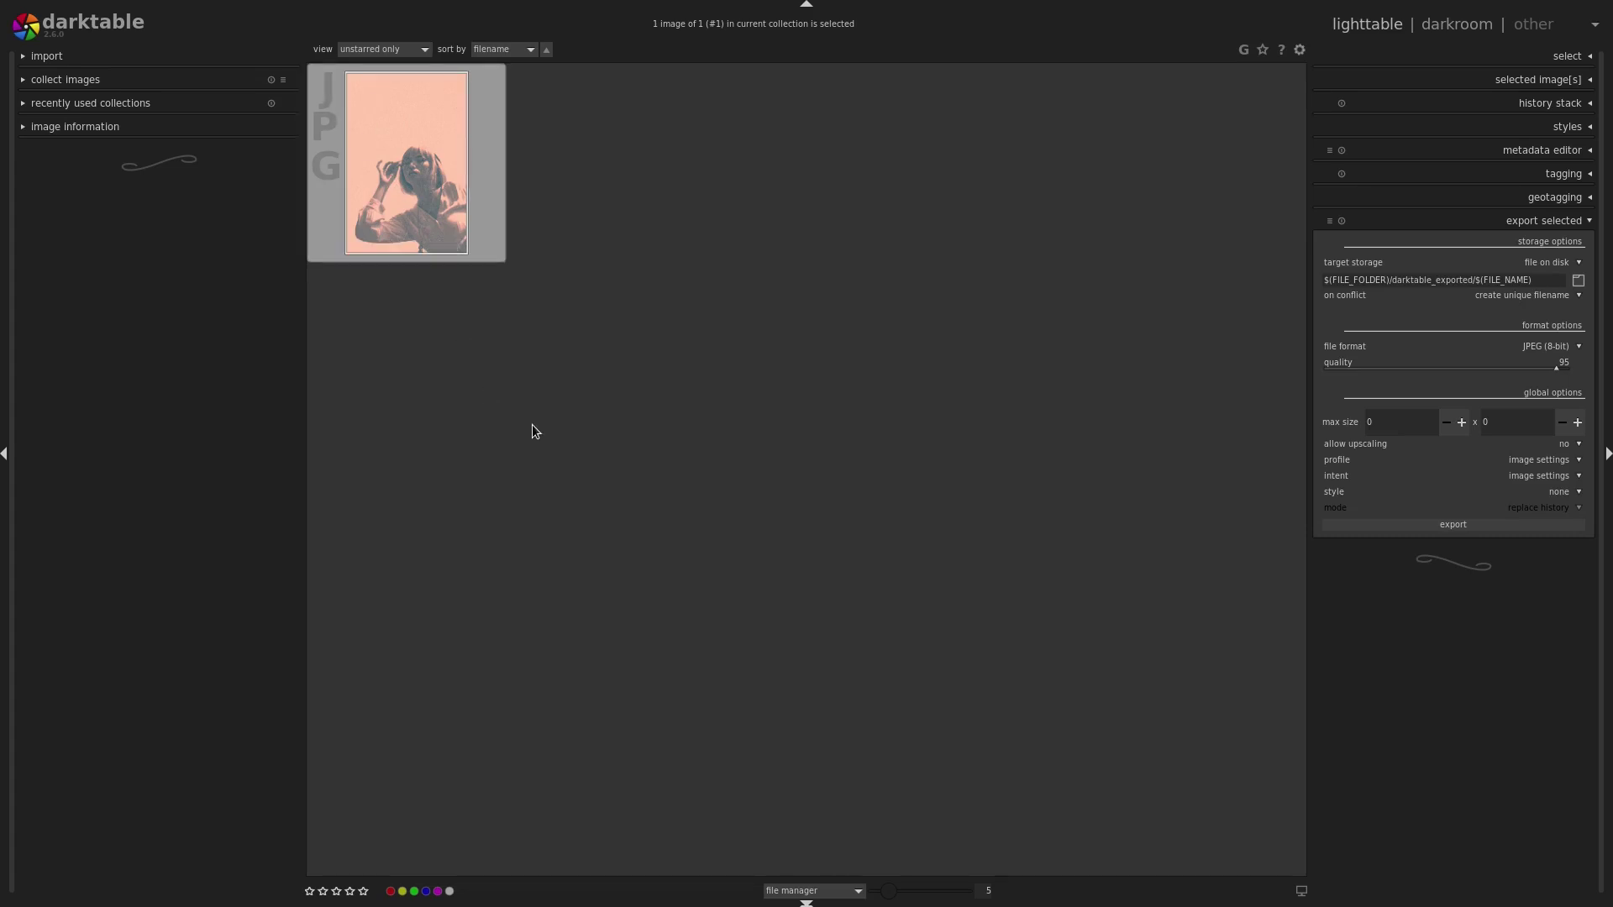
{"action": "left_click", "coordinate": [1477, 525]}
{"action": "left_click", "coordinate": [1466, 220]}
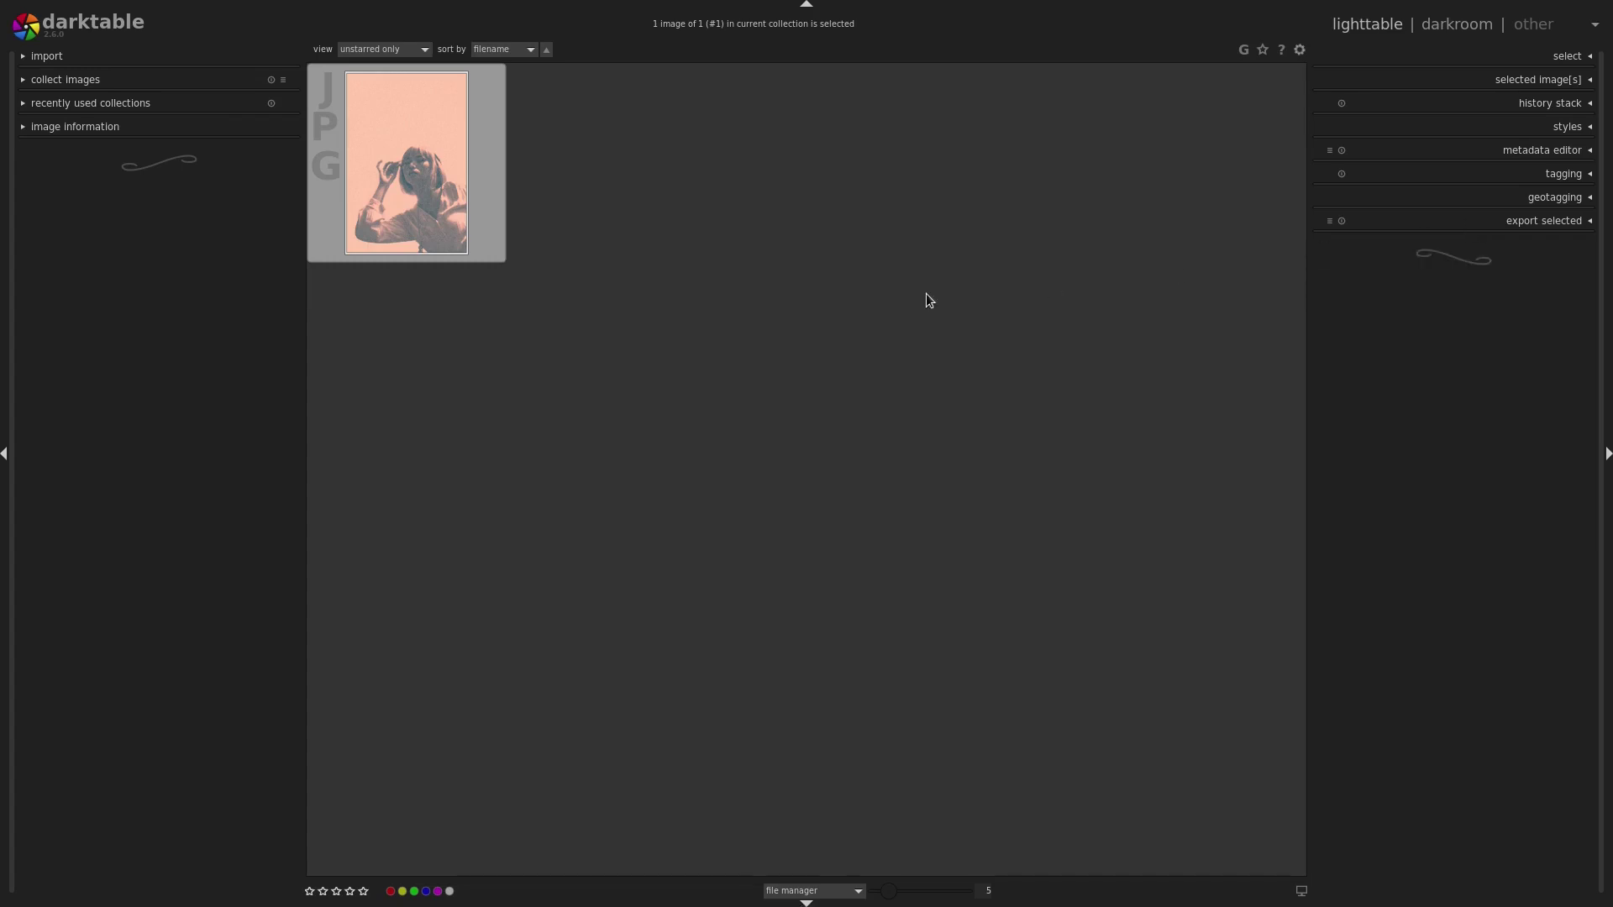
{"action": "left_click", "coordinate": [1446, 30]}
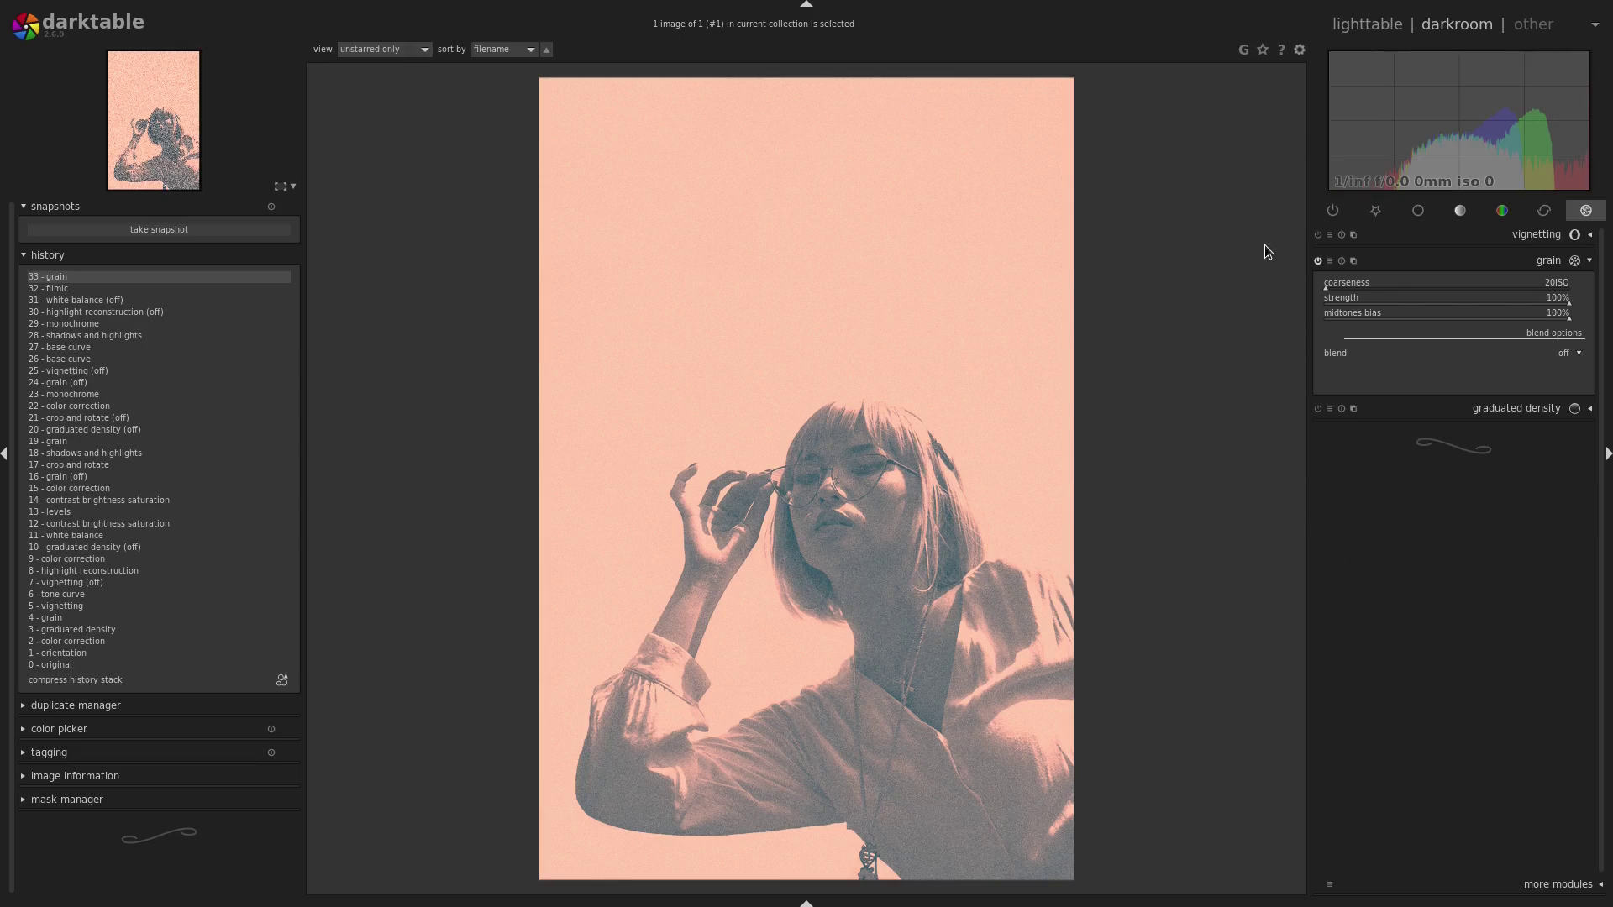
{"action": "left_click", "coordinate": [1358, 29]}
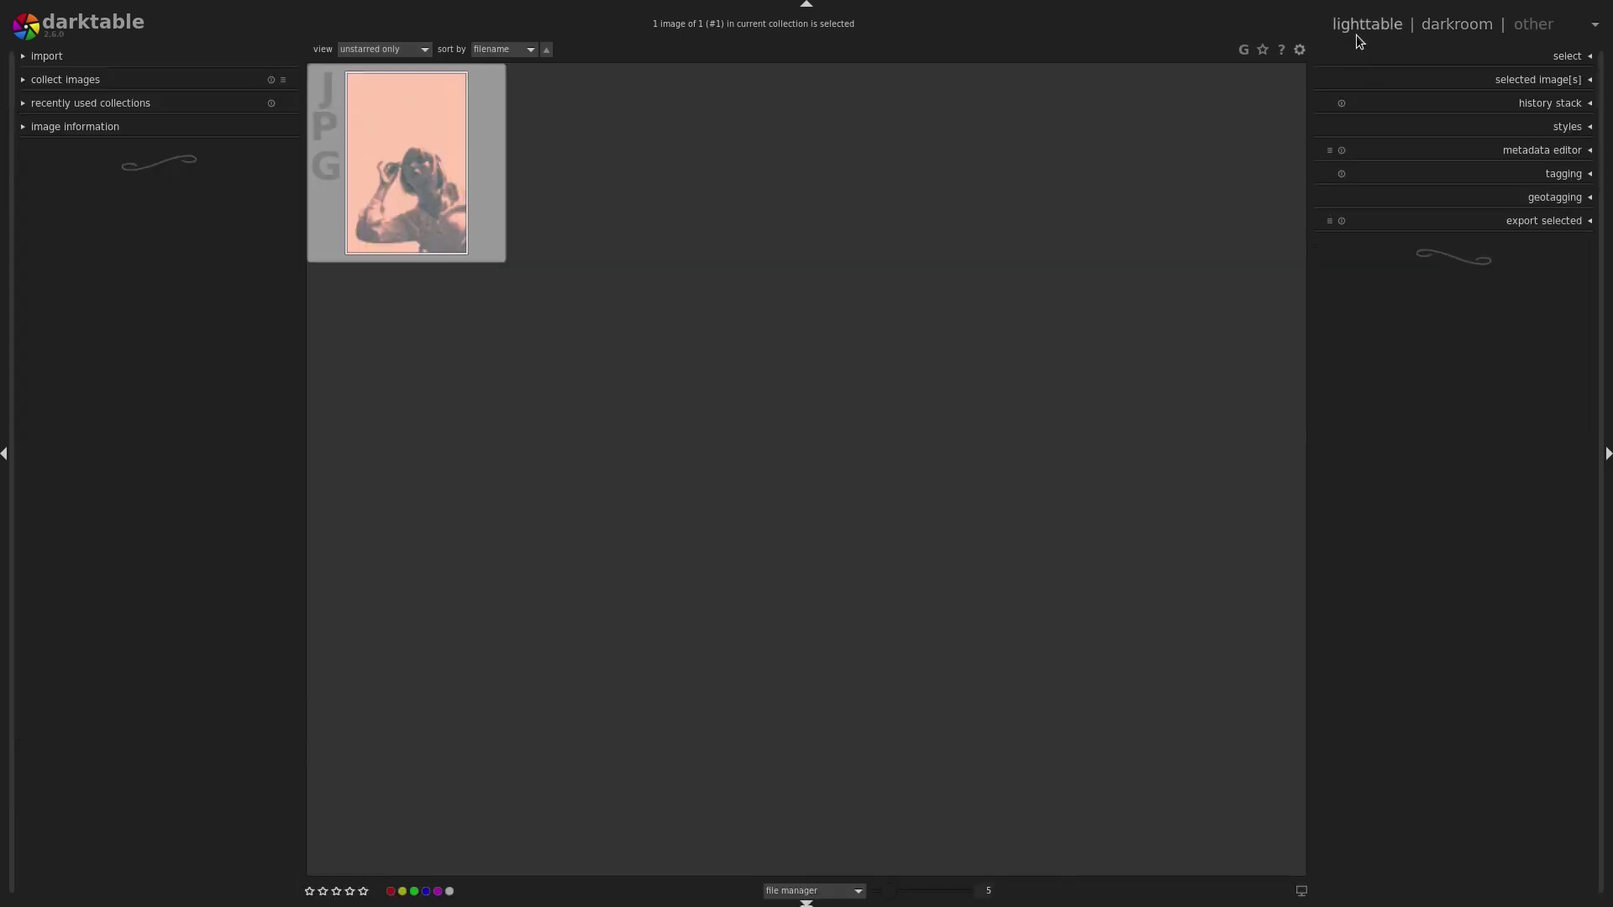
{"action": "left_click", "coordinate": [1542, 223]}
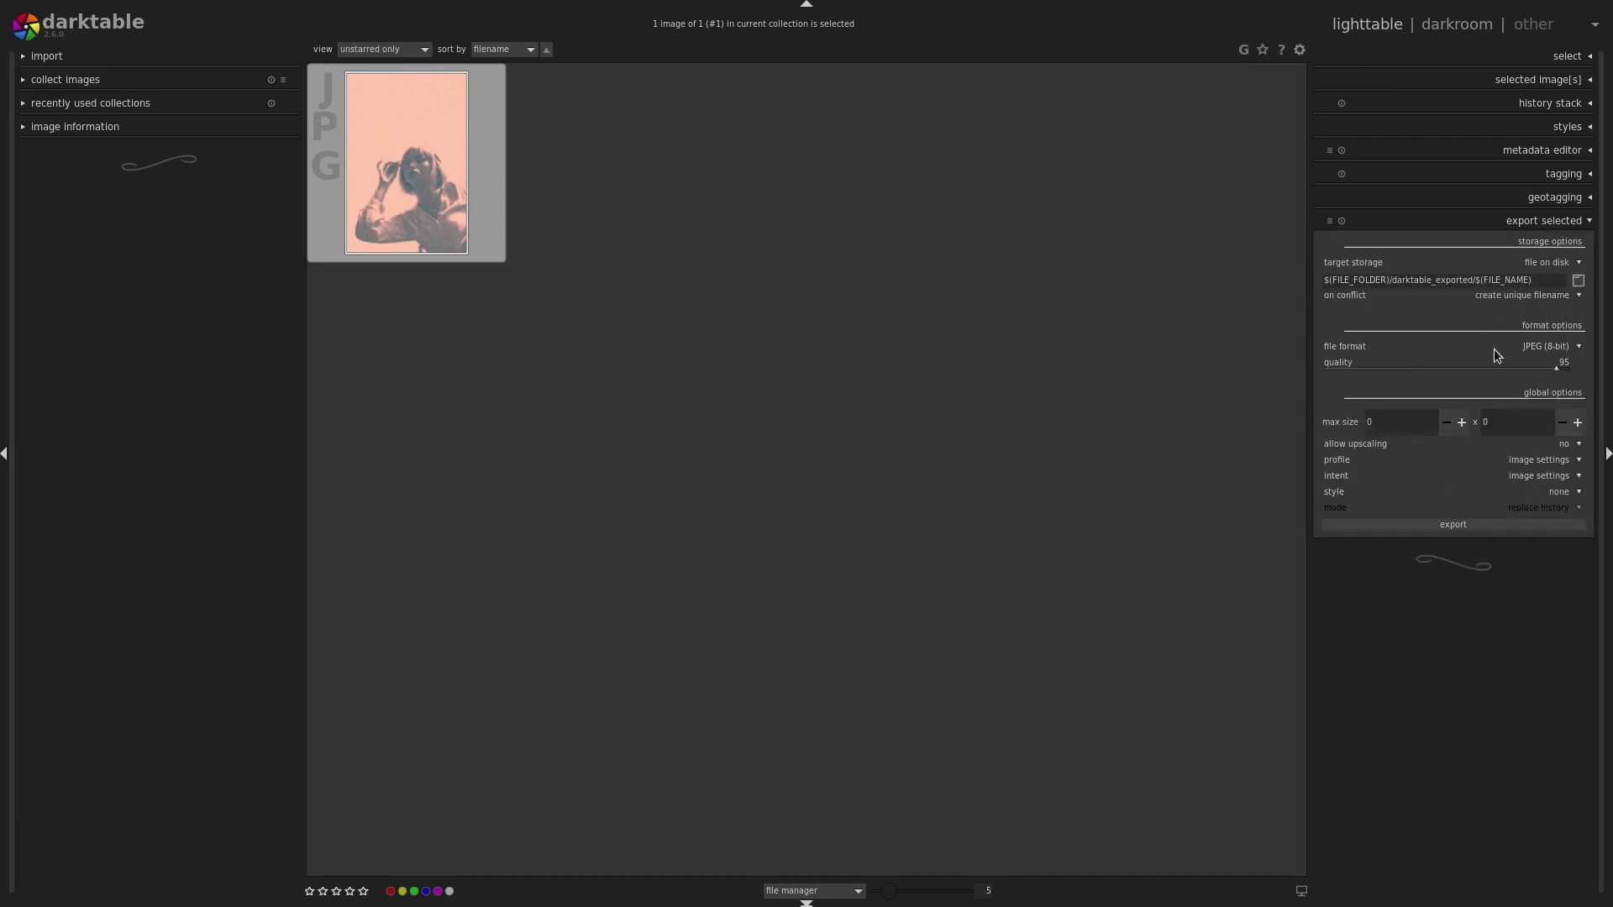